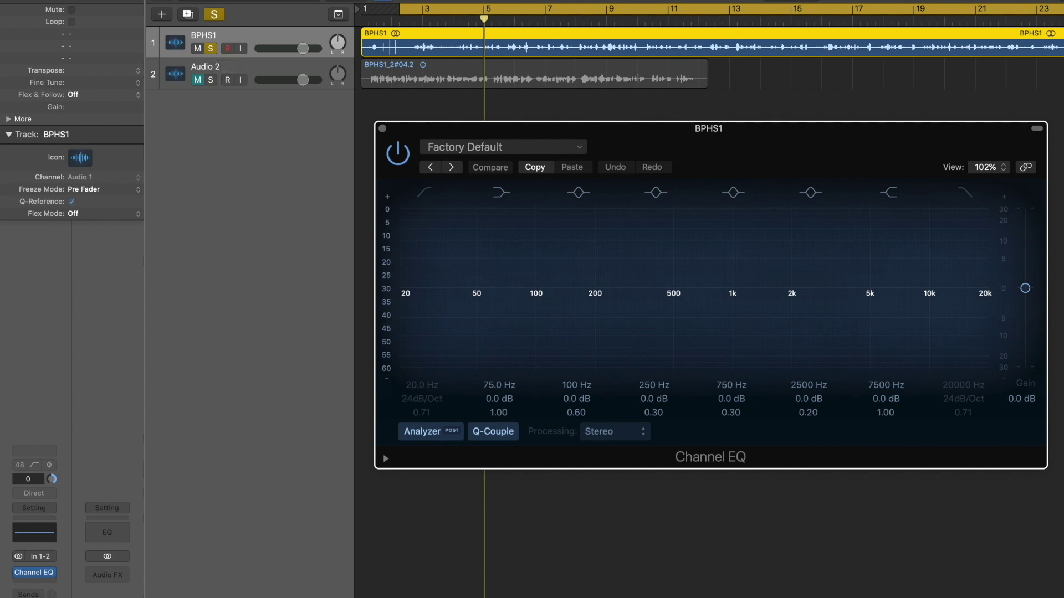
Play the BPHS1 track, raise the 100 Hz bell band to 0.5 dB and switch that band off
{"action": "key", "text": "space"}
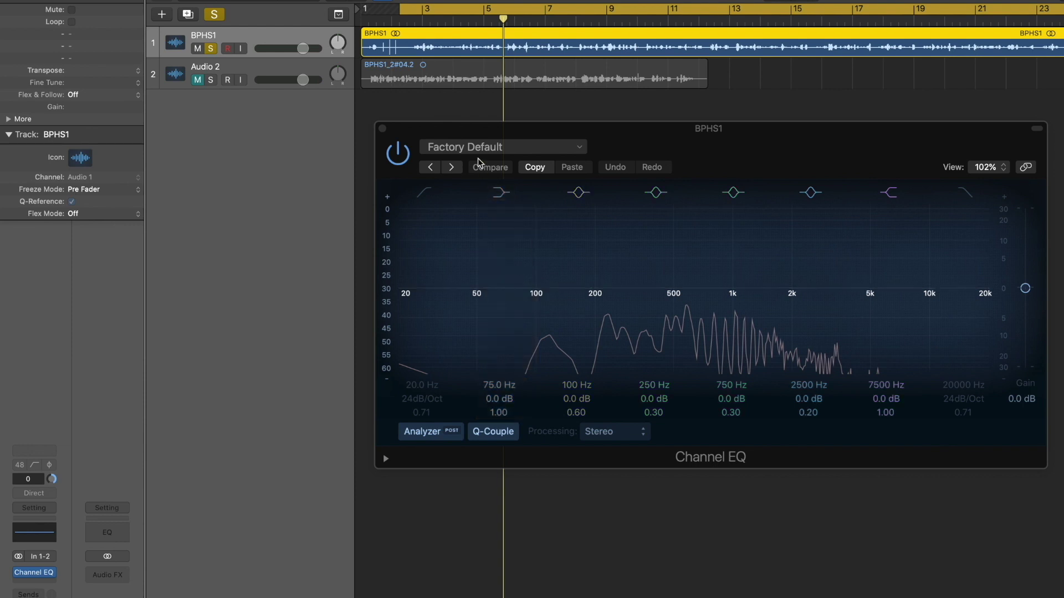
{"action": "key", "text": "space"}
{"action": "key", "text": "space"}
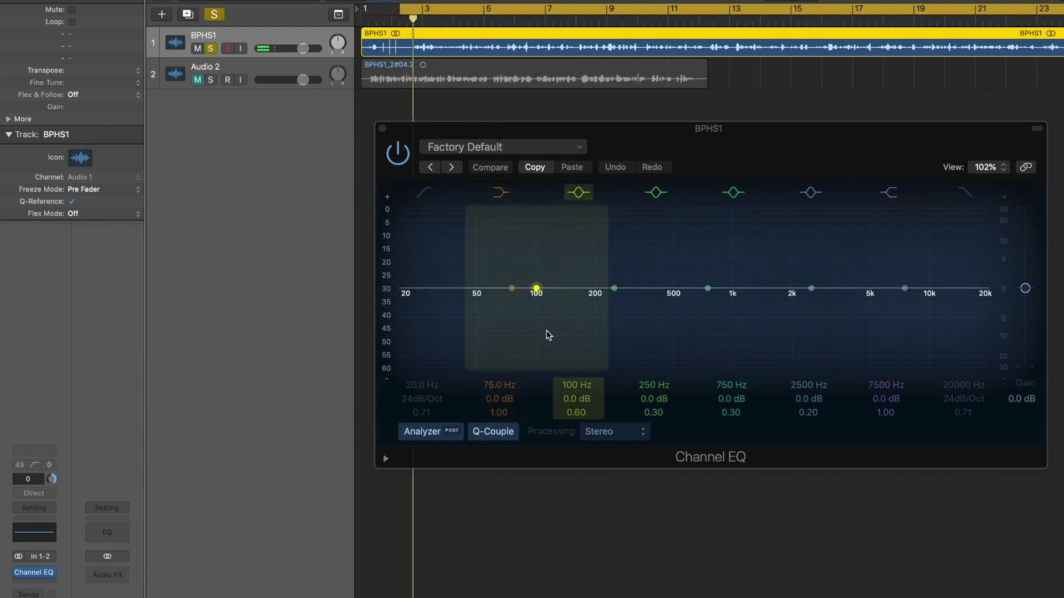
{"action": "left_click_drag", "start_coordinate": [576, 399], "coordinate": [576, 395]}
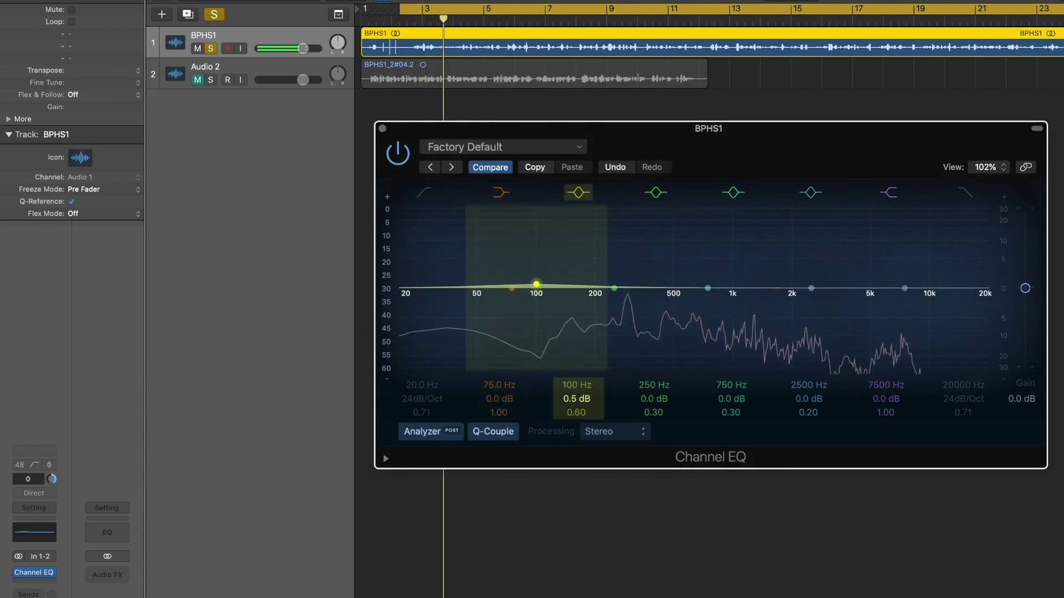
{"action": "left_click", "coordinate": [578, 192]}
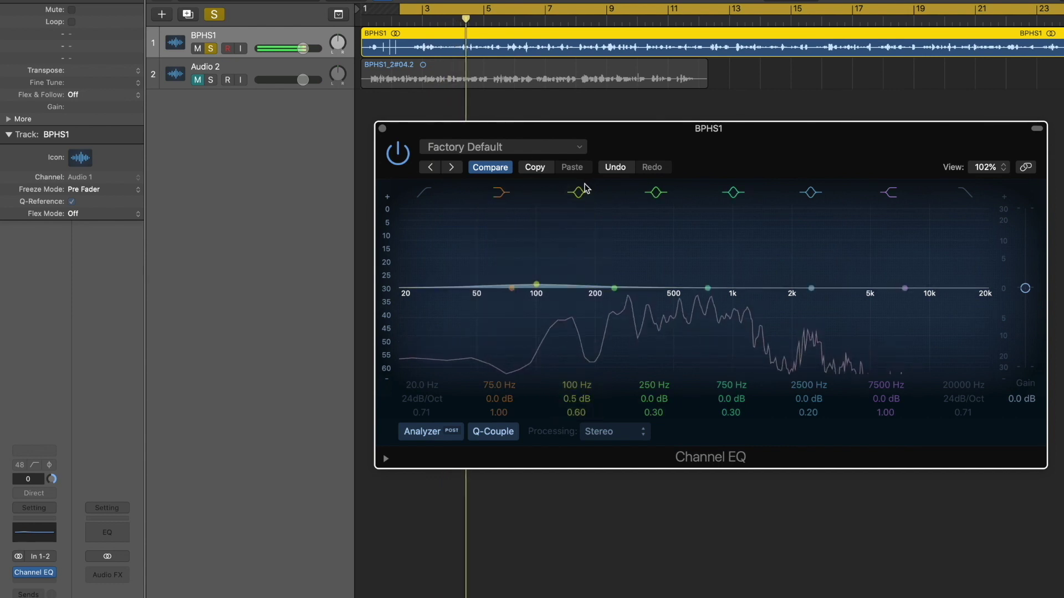
Set the low shelf band to +10.5 dB at 240 Hz and compare the sound with the Channel EQ bypassed
{"action": "left_click", "coordinate": [502, 200]}
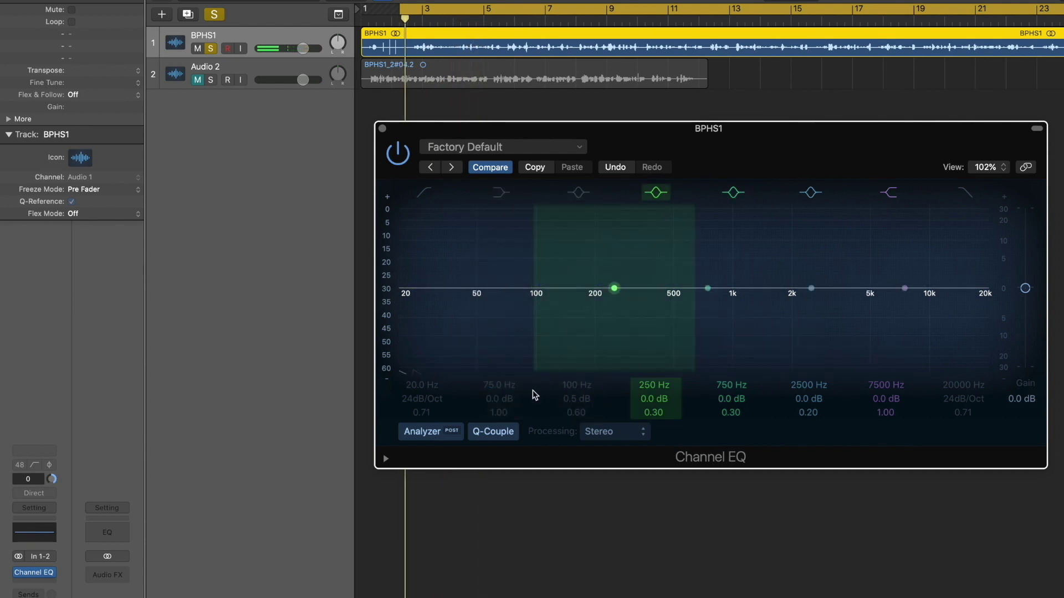
{"action": "left_click", "coordinate": [500, 192]}
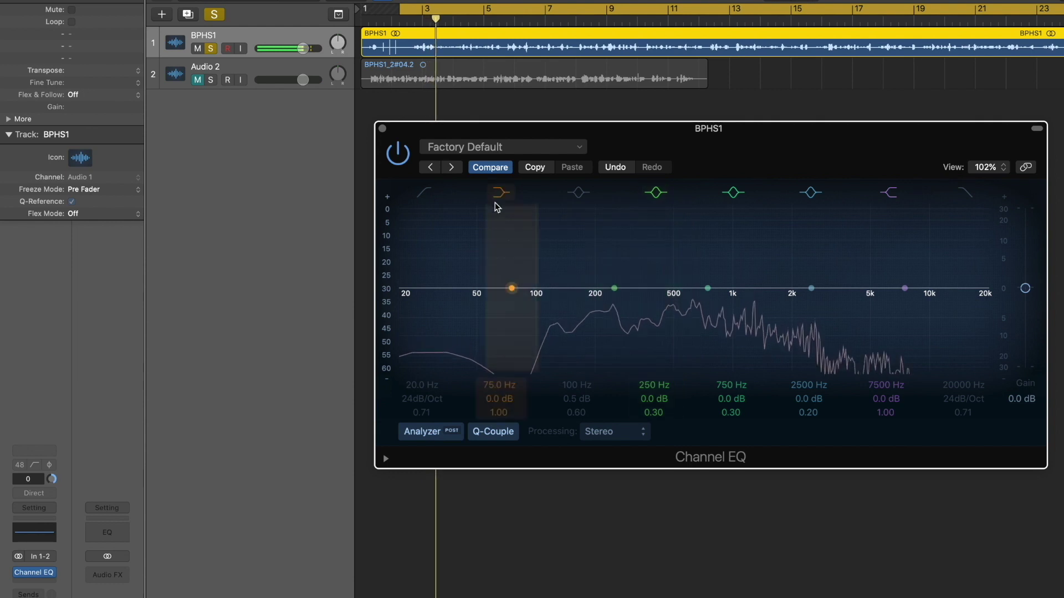
{"action": "left_click_drag", "start_coordinate": [499, 399], "coordinate": [498, 364]}
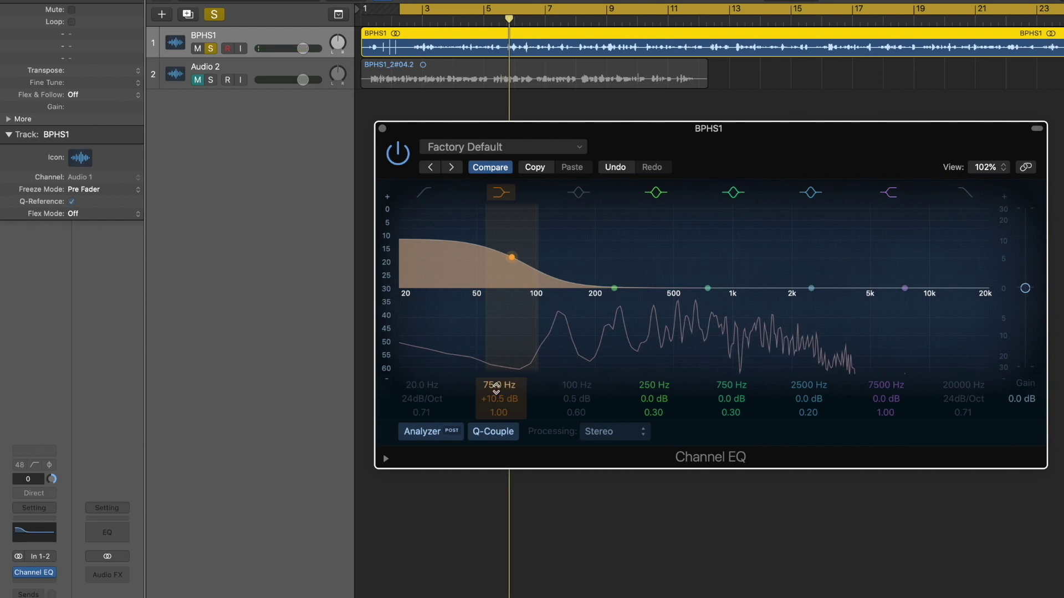
{"action": "mouse_move", "coordinate": [496, 389]}
{"action": "left_mouse_down"}
{"action": "mouse_move", "coordinate": [496, 353]}
{"action": "mouse_move", "coordinate": [494, 379]}
{"action": "left_mouse_up"}
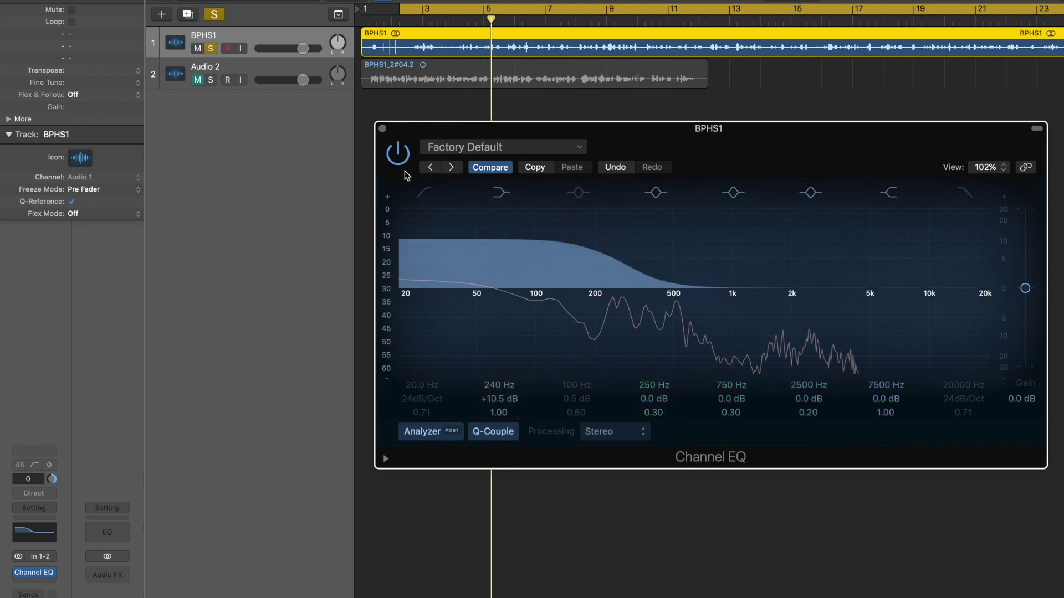
{"action": "left_click", "coordinate": [397, 156]}
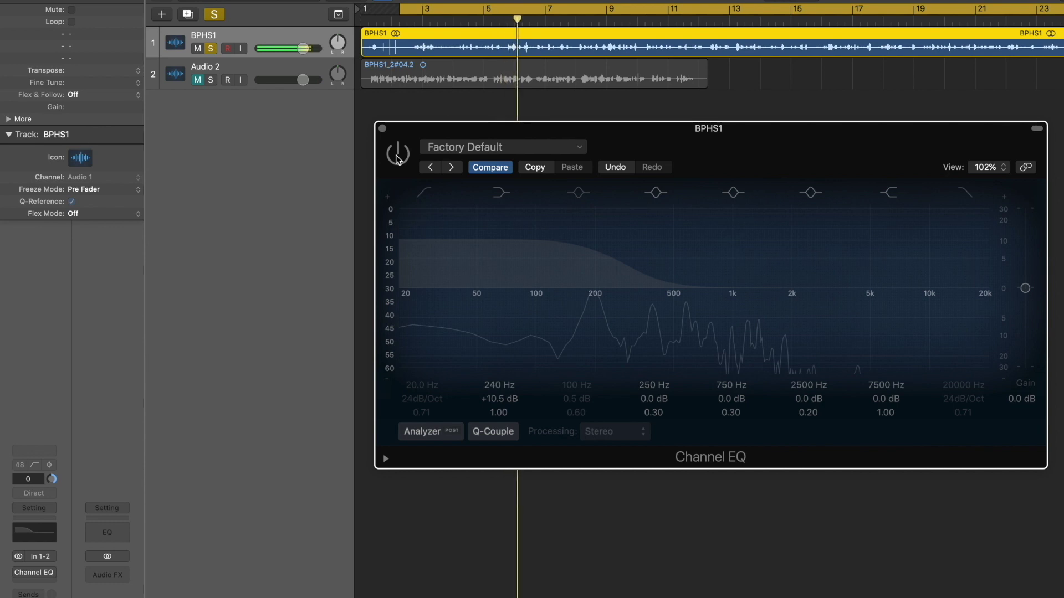
{"action": "left_click", "coordinate": [397, 157]}
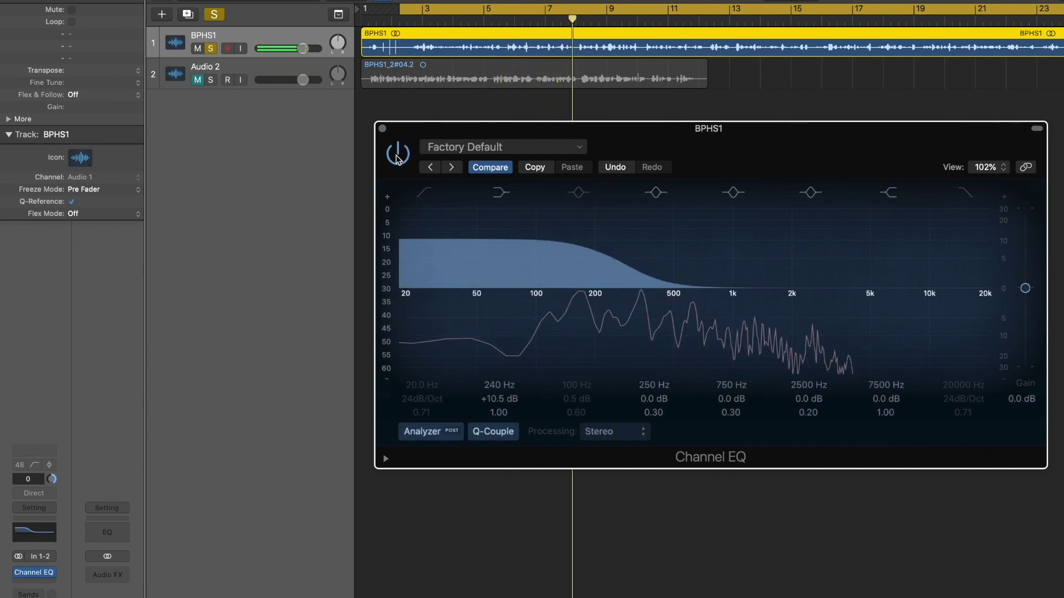
Enable the low-cut filter and set its frequency to 50 Hz
{"action": "mouse_move", "coordinate": [425, 199]}
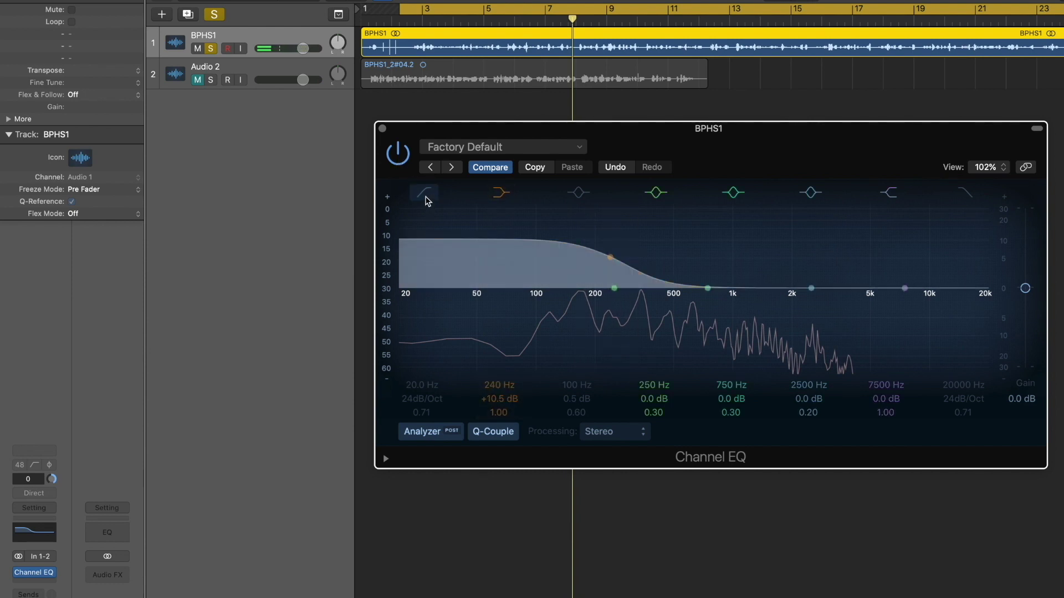
{"action": "left_click", "coordinate": [425, 195]}
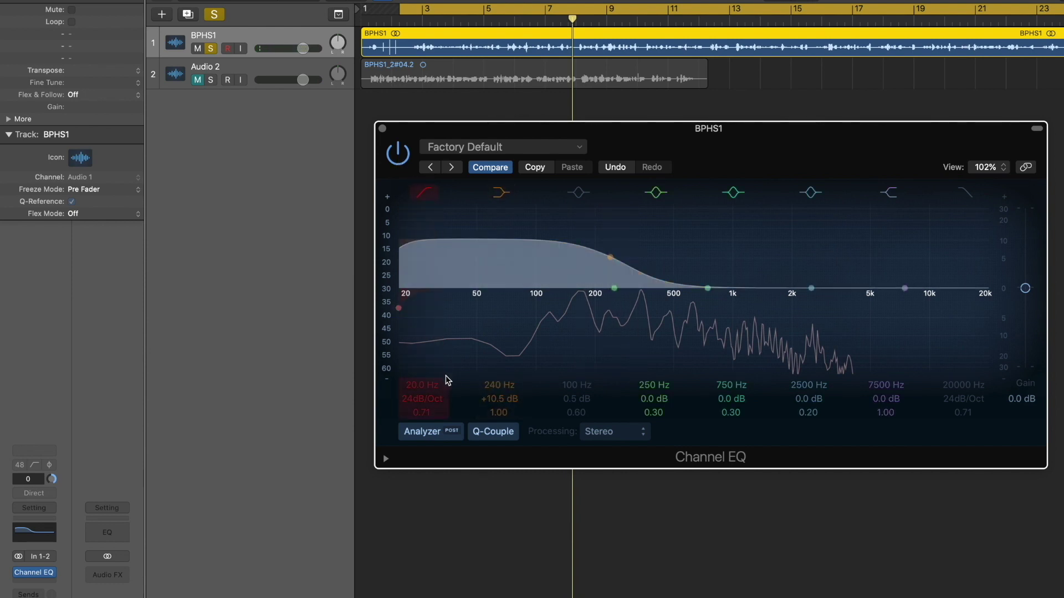
{"action": "left_click_drag", "start_coordinate": [422, 388], "coordinate": [422, 359]}
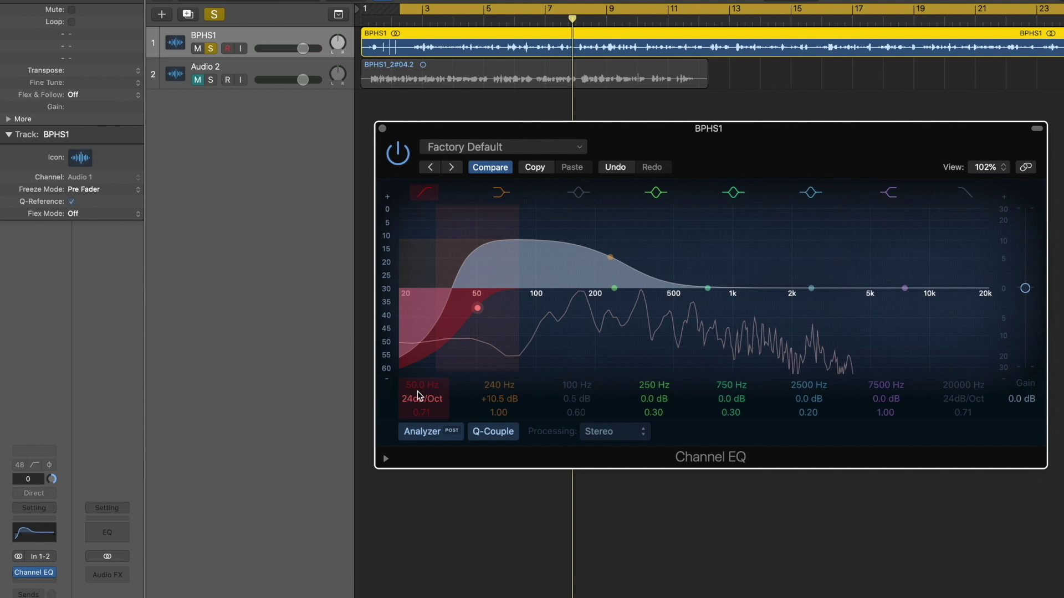
Set the high shelf band to 5500 Hz with a gain of +3.0 dB during playback
{"action": "key", "text": "Return"}
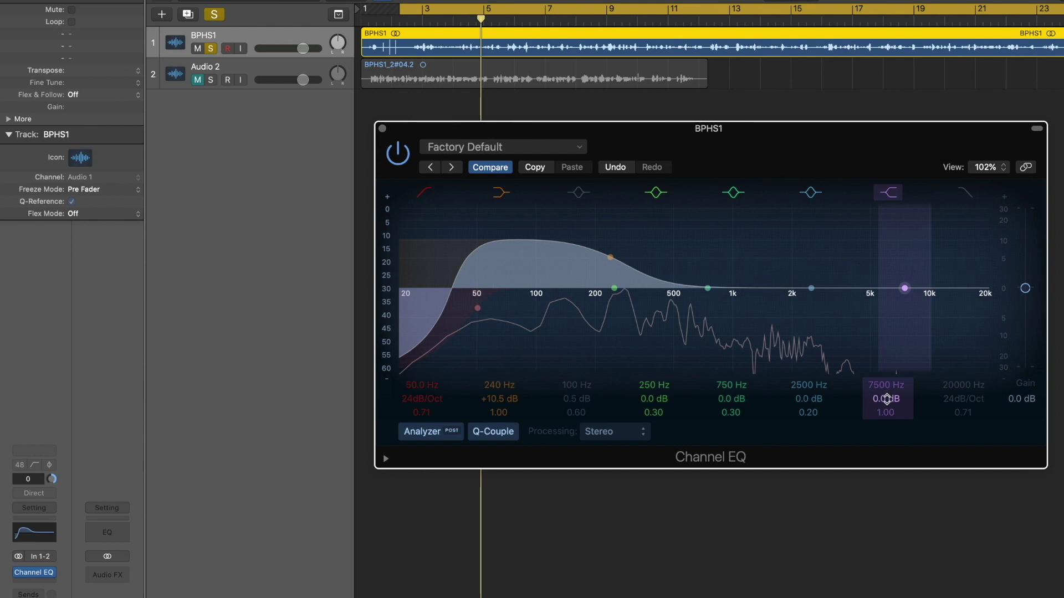
{"action": "mouse_move", "coordinate": [885, 399]}
{"action": "left_mouse_down"}
{"action": "mouse_move", "coordinate": [885, 332]}
{"action": "mouse_move", "coordinate": [885, 381]}
{"action": "left_mouse_up"}
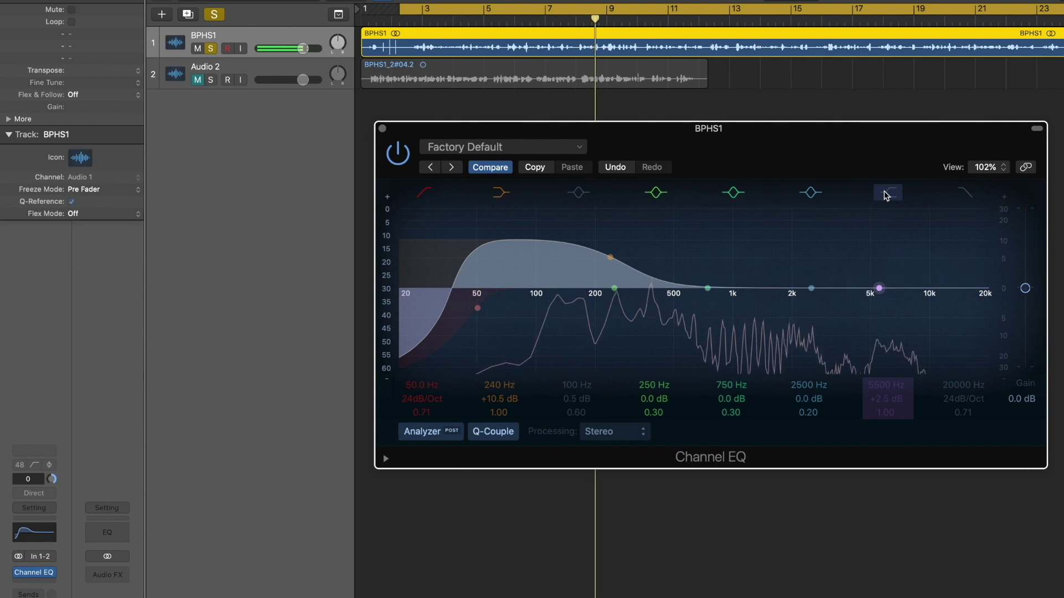
{"action": "left_click_drag", "start_coordinate": [886, 399], "coordinate": [886, 396]}
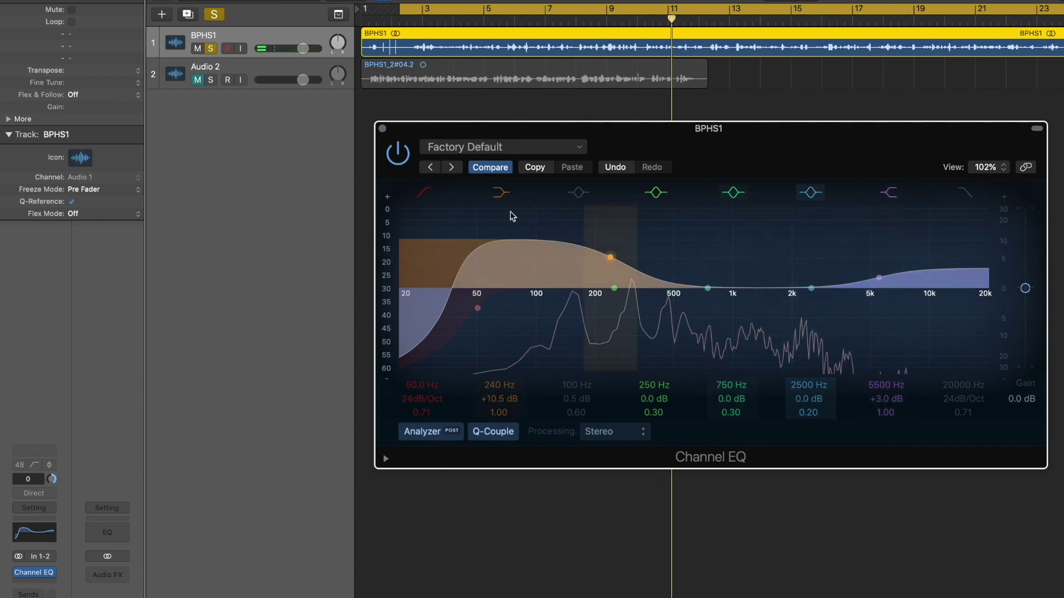
Close the EQ, listen to Audio 2 unmuted and soloed as a reference, and return the solo to BPHS1
{"action": "left_click", "coordinate": [382, 128]}
{"action": "left_click", "coordinate": [210, 49]}
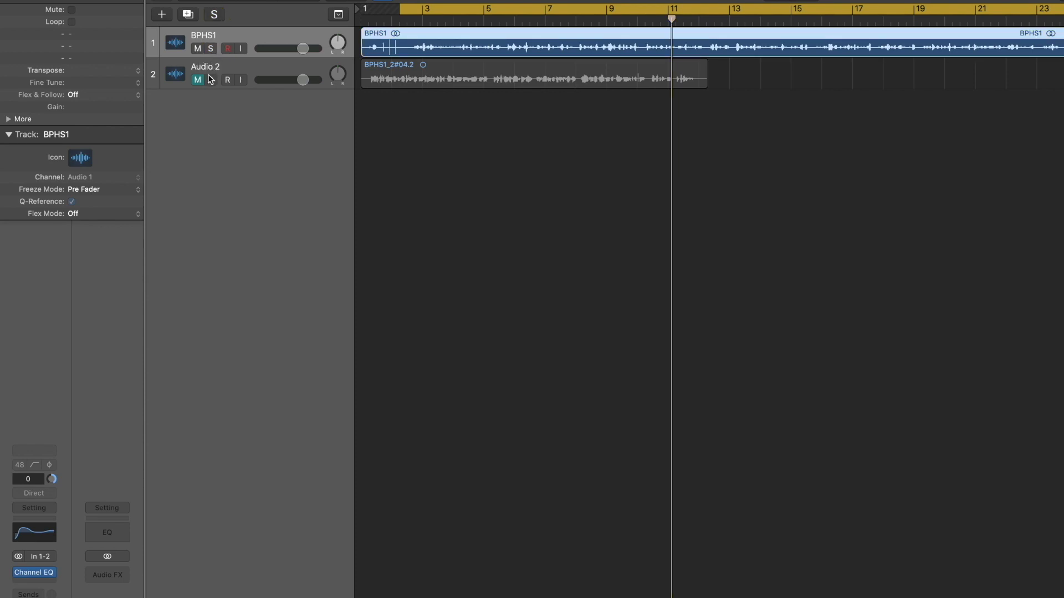
{"action": "left_click", "coordinate": [197, 79]}
{"action": "left_click", "coordinate": [211, 80]}
{"action": "key", "text": "space"}
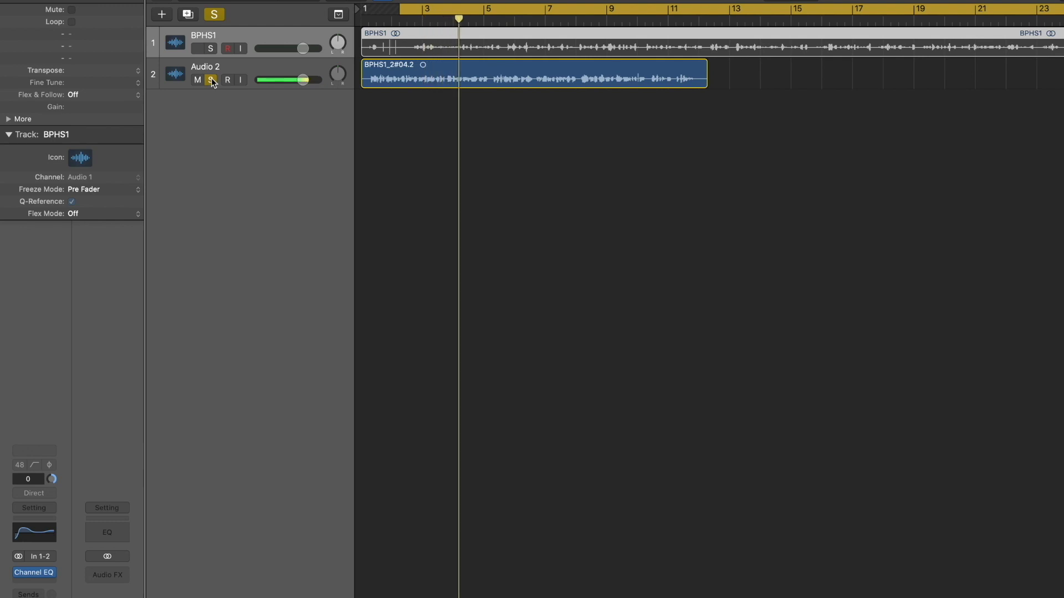
{"action": "left_click", "coordinate": [211, 80]}
{"action": "left_click", "coordinate": [211, 48]}
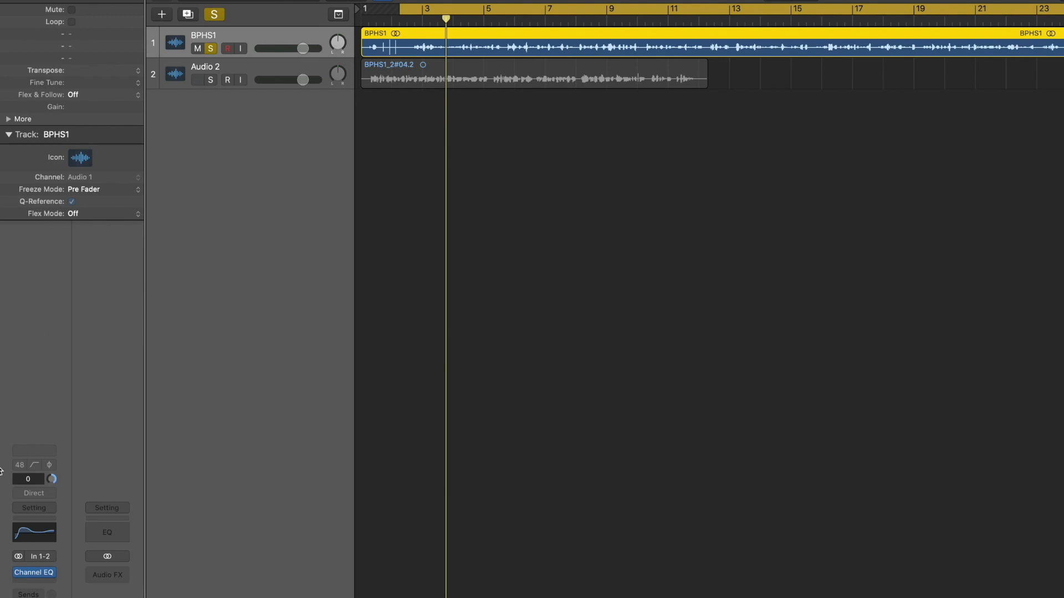
Reopen the BPHS1 Channel EQ, boost the 750 Hz bell to +11.0 dB with a Q of 4.80, and compare it on and off
{"action": "left_click", "coordinate": [35, 576]}
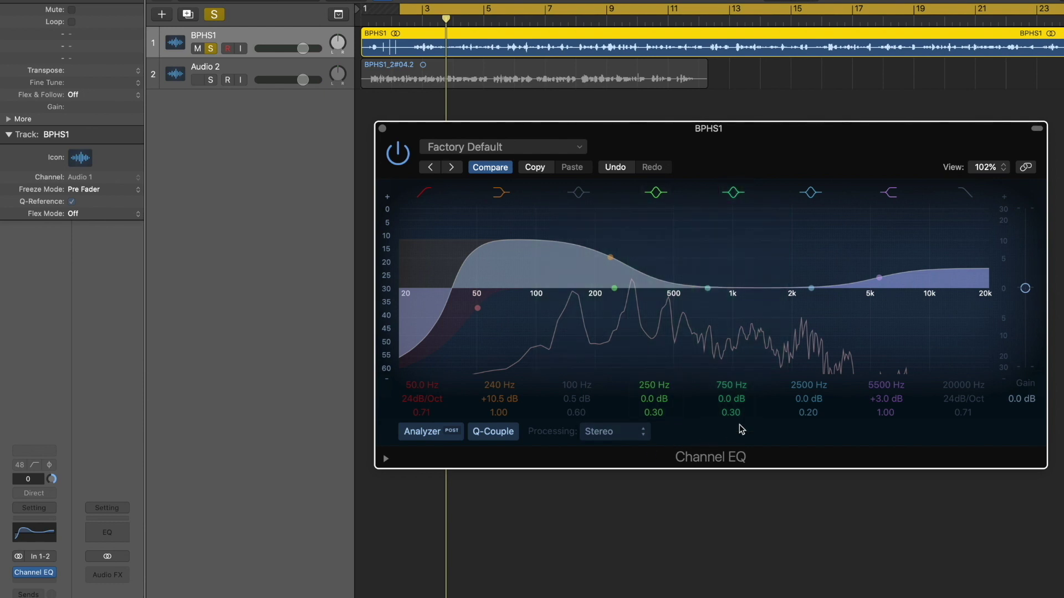
{"action": "mouse_move", "coordinate": [731, 399]}
{"action": "left_mouse_down"}
{"action": "mouse_move", "coordinate": [732, 382]}
{"action": "mouse_move", "coordinate": [733, 430]}
{"action": "mouse_move", "coordinate": [731, 410]}
{"action": "mouse_move", "coordinate": [734, 418]}
{"action": "left_mouse_up"}
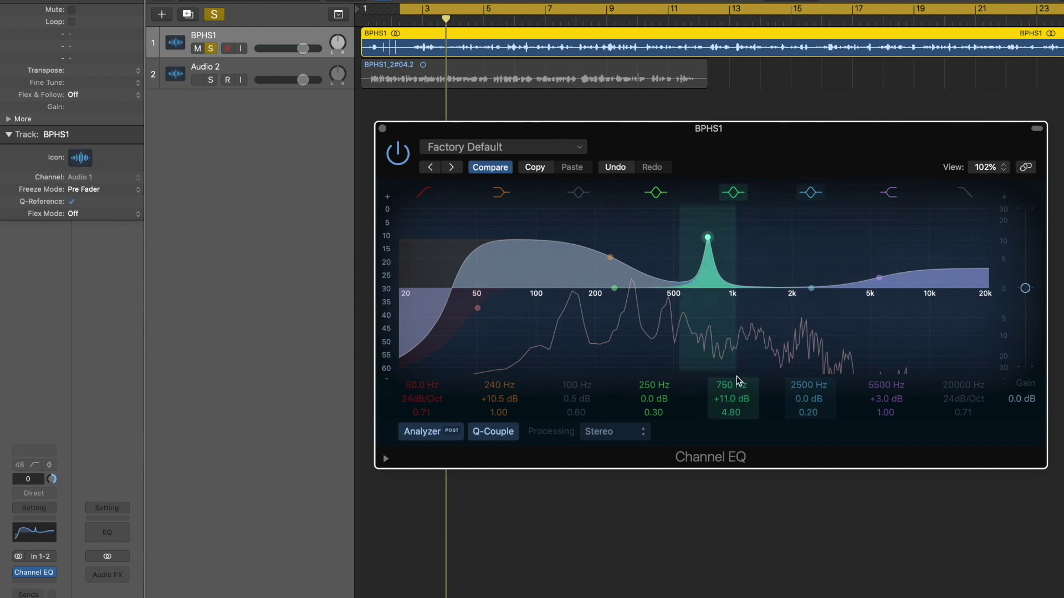
{"action": "left_click", "coordinate": [734, 192]}
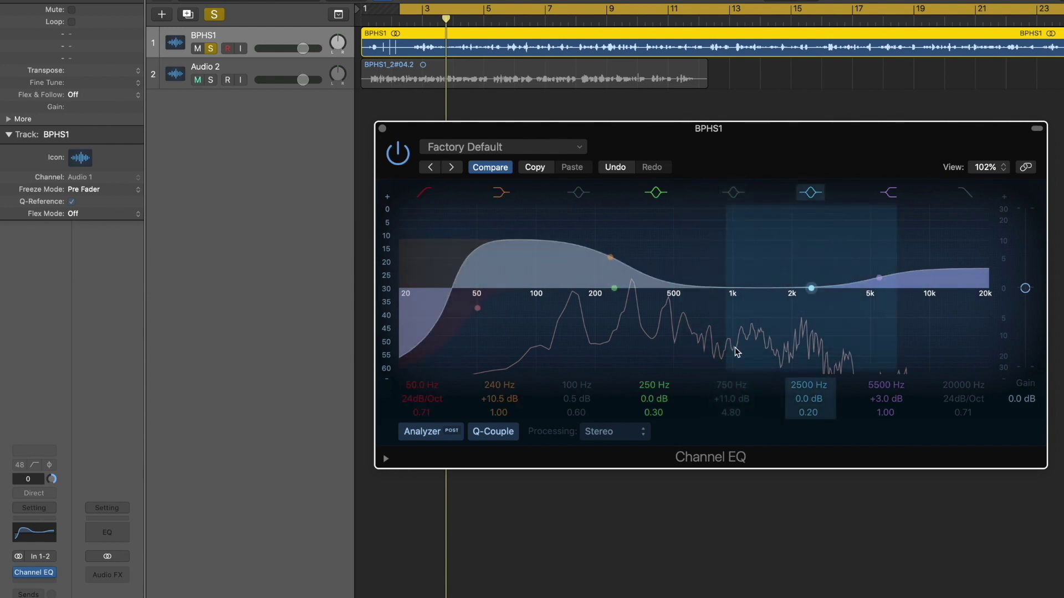
{"action": "key", "text": "space"}
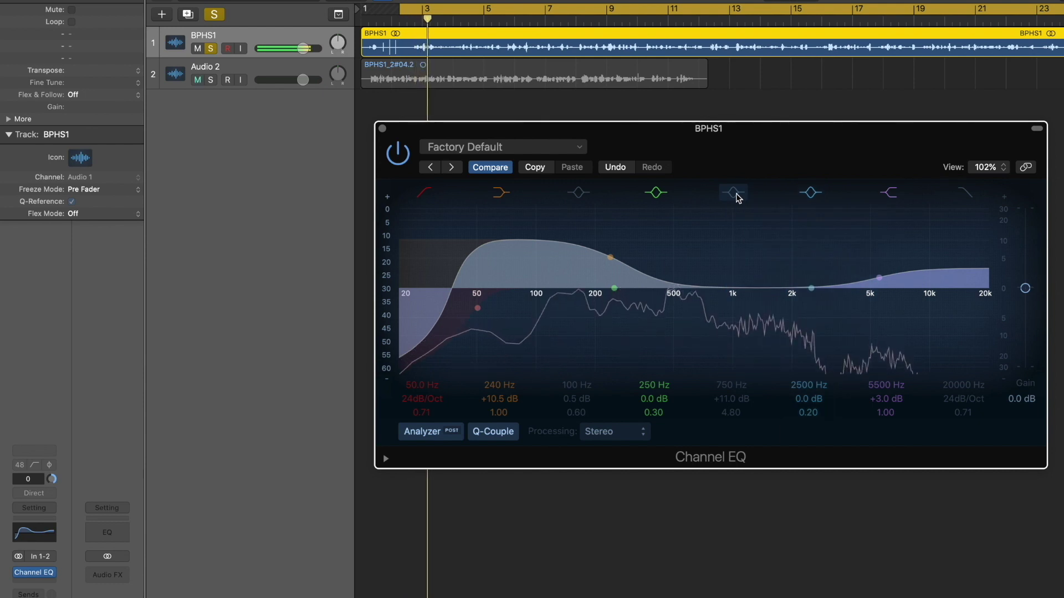
{"action": "left_click", "coordinate": [738, 198]}
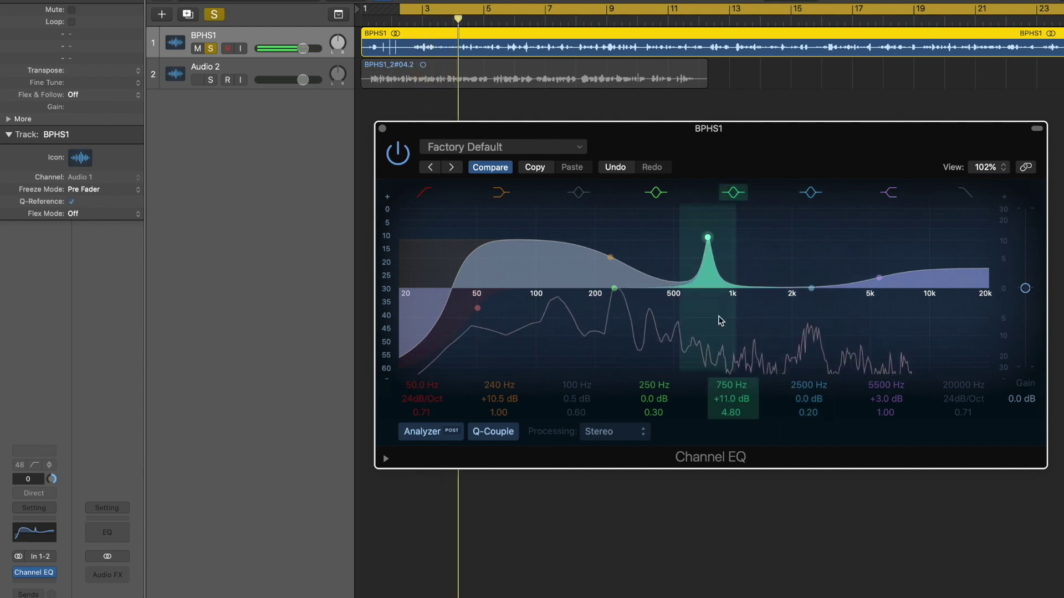
Move the boosted narrow bell to 980 Hz, set its gain to -6.0 dB, and compare it on and off
{"action": "left_click_drag", "start_coordinate": [731, 387], "coordinate": [735, 363]}
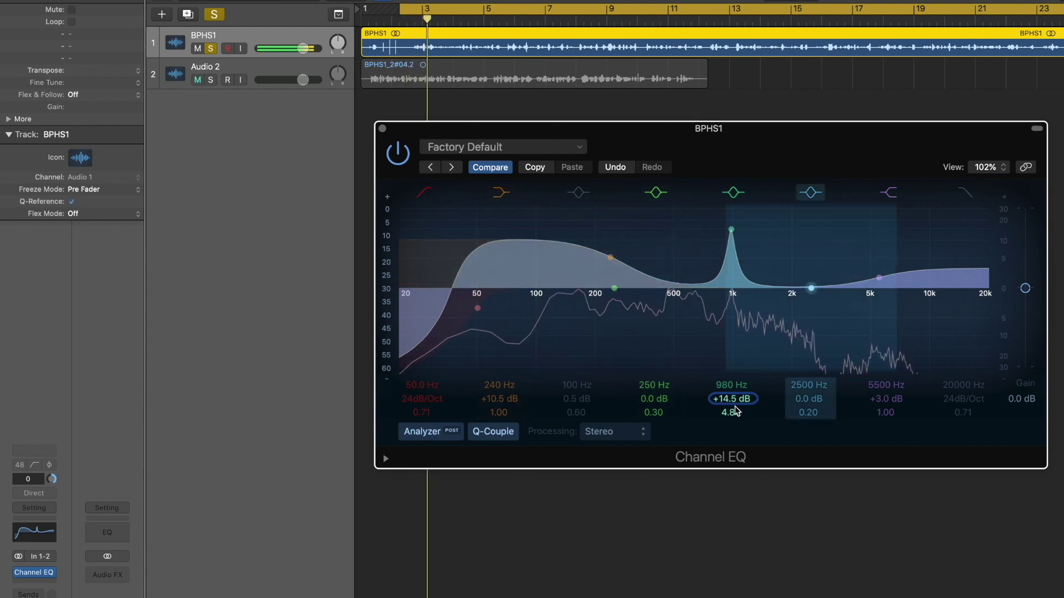
{"action": "left_click_drag", "start_coordinate": [732, 399], "coordinate": [733, 444]}
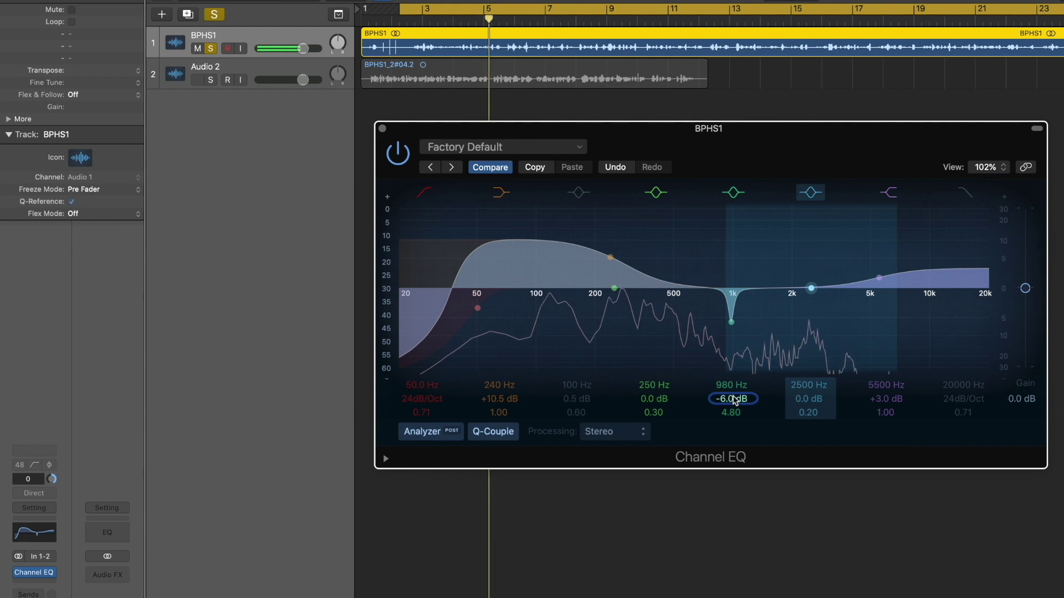
{"action": "left_click", "coordinate": [735, 195]}
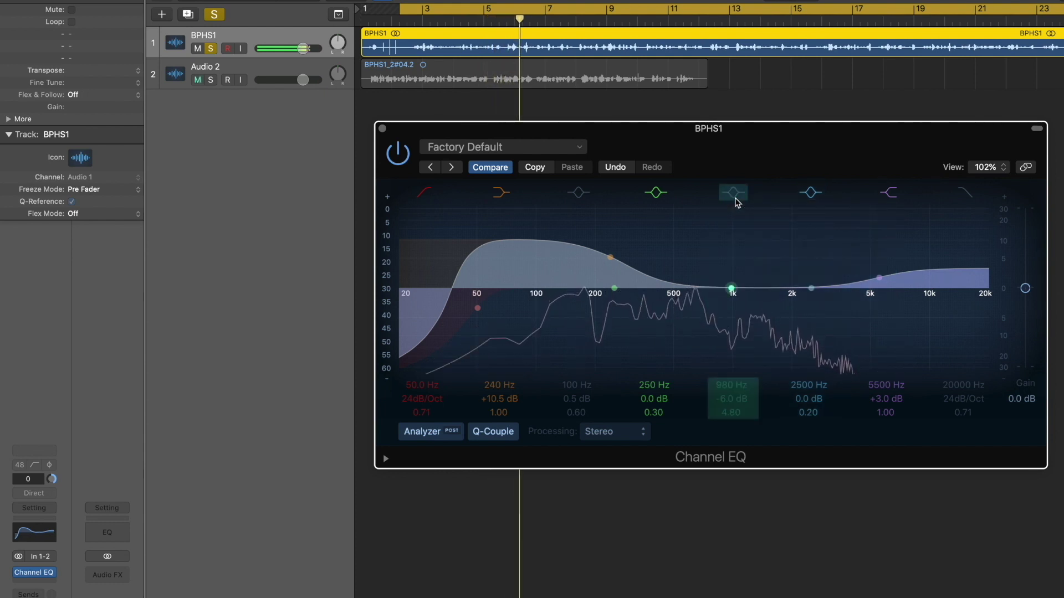
{"action": "left_click", "coordinate": [734, 194]}
Widen the midrange cut to a Q of 2.80, move it to 800 Hz, and compare it on and off
{"action": "left_click_drag", "start_coordinate": [732, 412], "coordinate": [732, 425]}
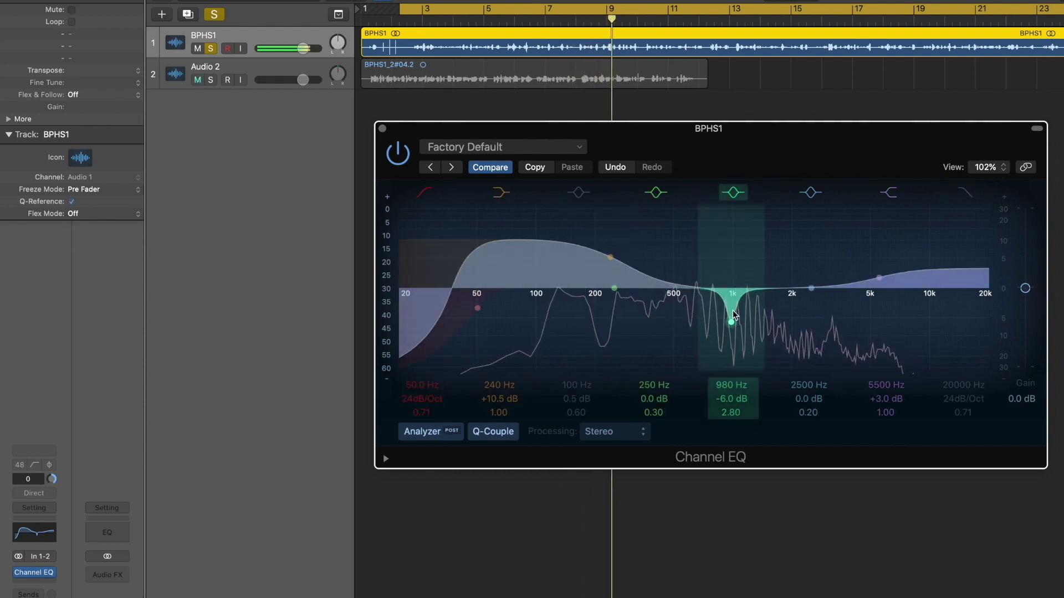
{"action": "left_click_drag", "start_coordinate": [733, 314], "coordinate": [714, 321]}
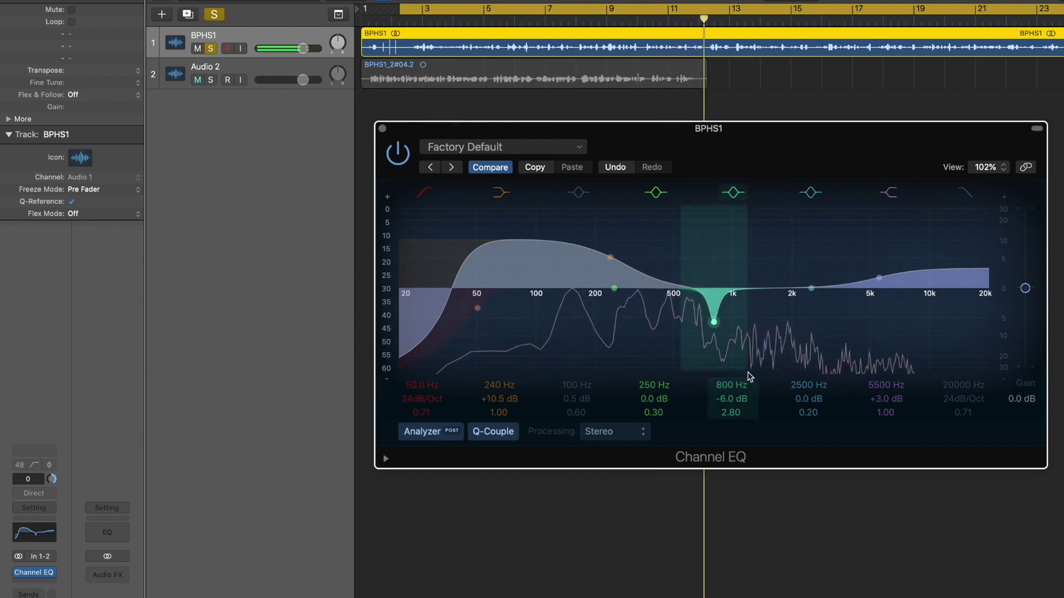
{"action": "left_click", "coordinate": [732, 192]}
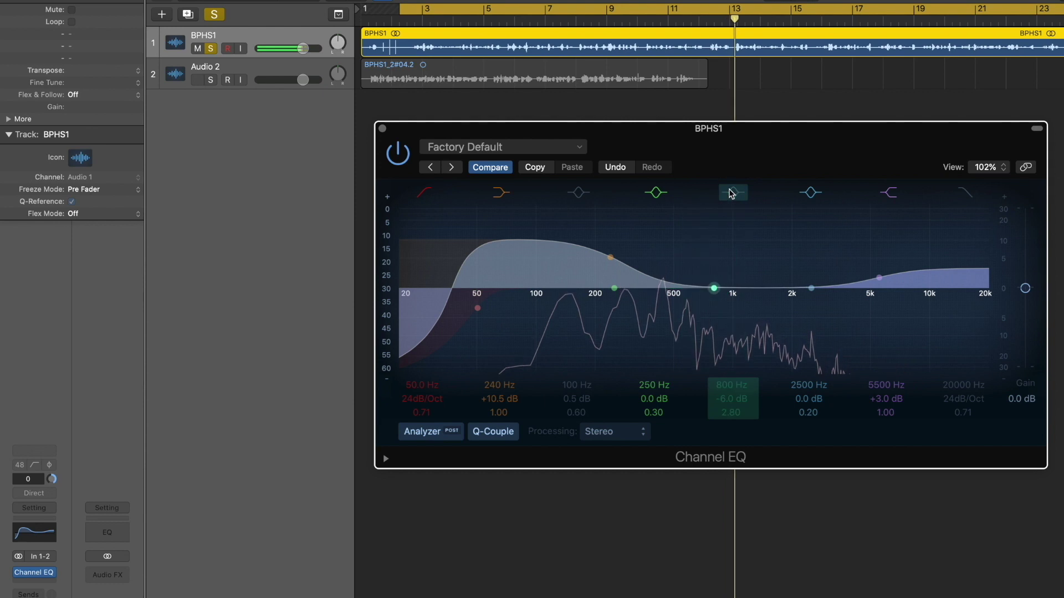
{"action": "left_click", "coordinate": [732, 192]}
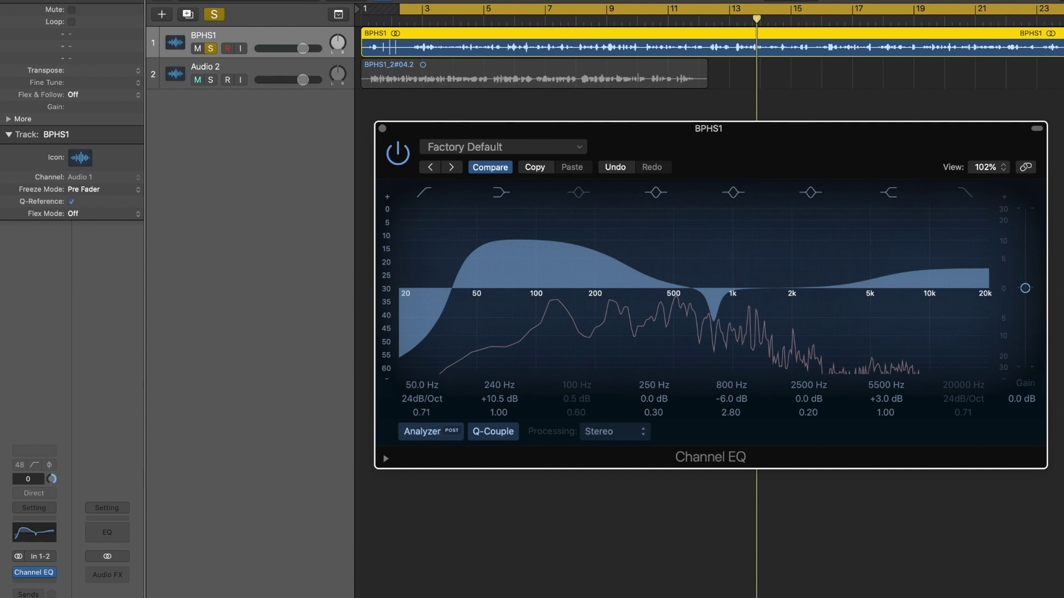
Compare the BPHS1 vocal with the whole Channel EQ bypassed and active during playback
{"action": "left_click", "coordinate": [397, 156]}
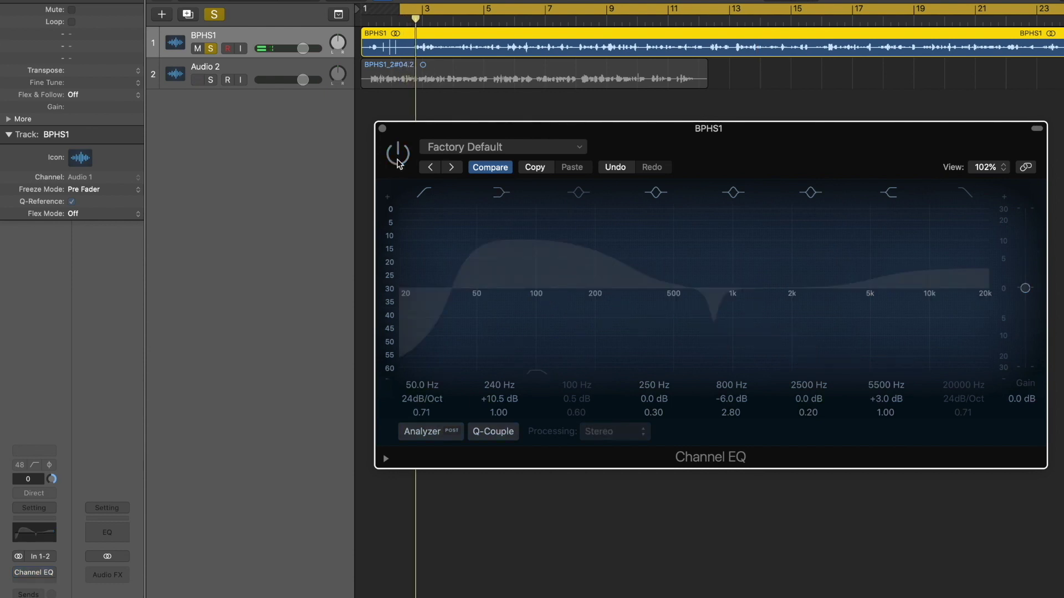
{"action": "left_click", "coordinate": [398, 156]}
{"action": "left_click", "coordinate": [398, 155]}
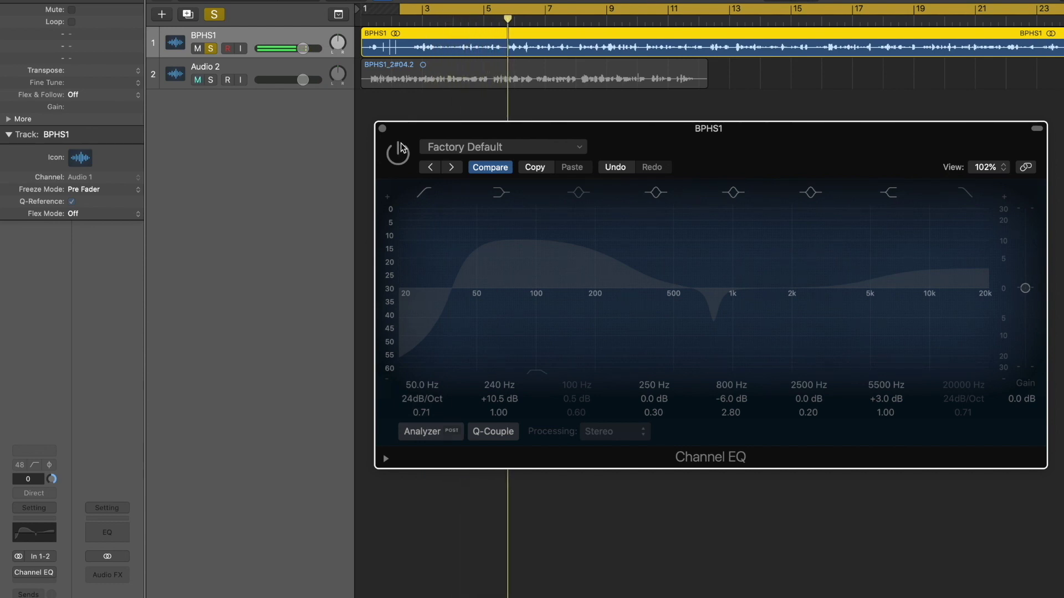
{"action": "left_click", "coordinate": [401, 149]}
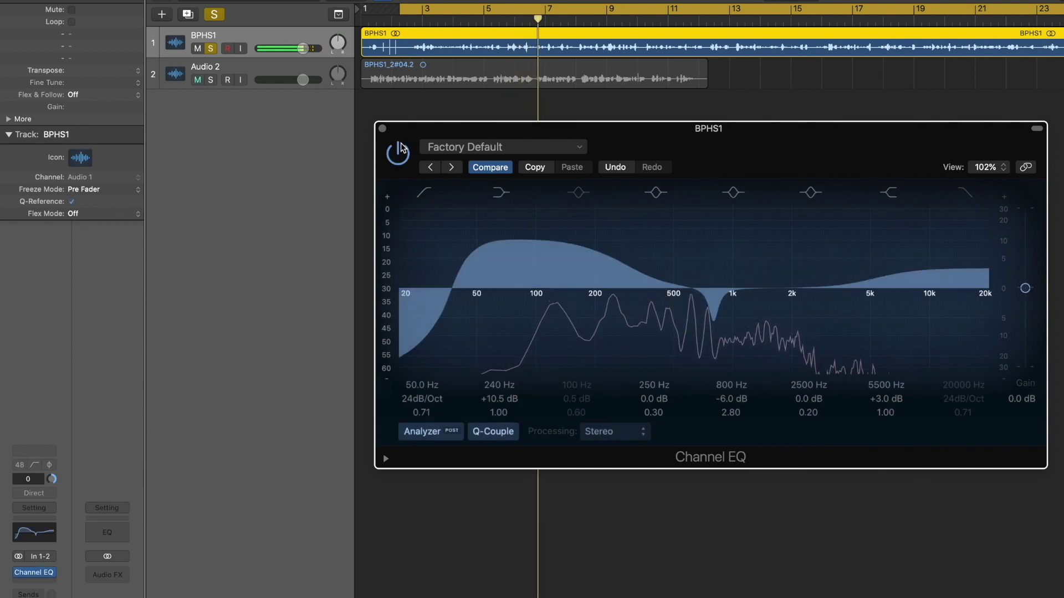